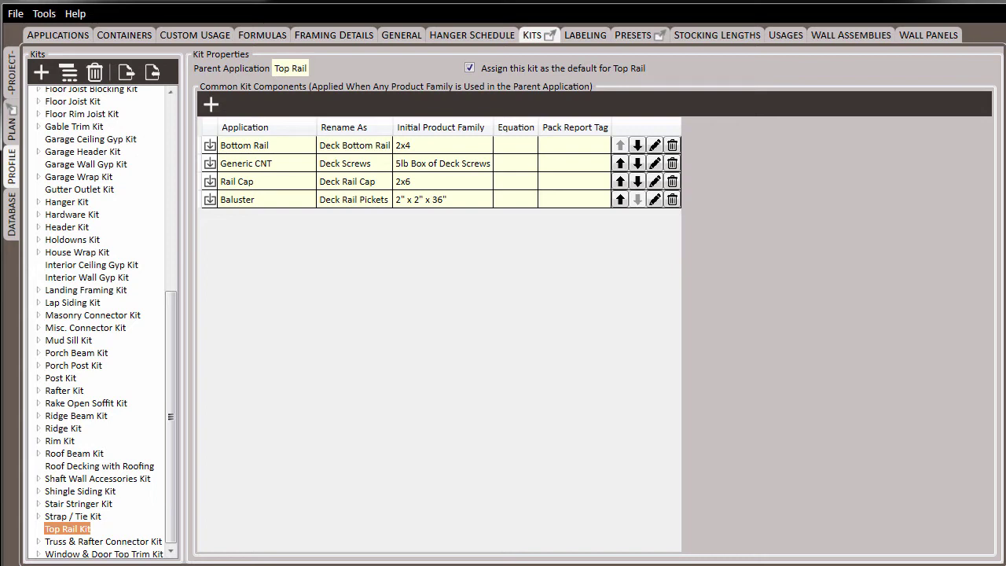
# Set the equation of the Deck Screws component in the Top Rail Kit to the fixed value 2
pyautogui.click(655, 163)
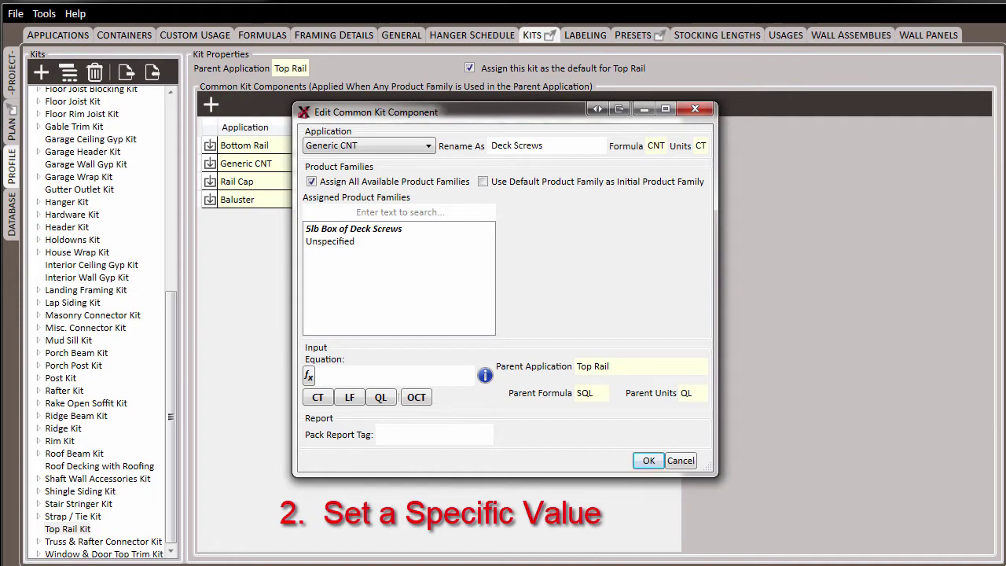
pyautogui.click(347, 374)
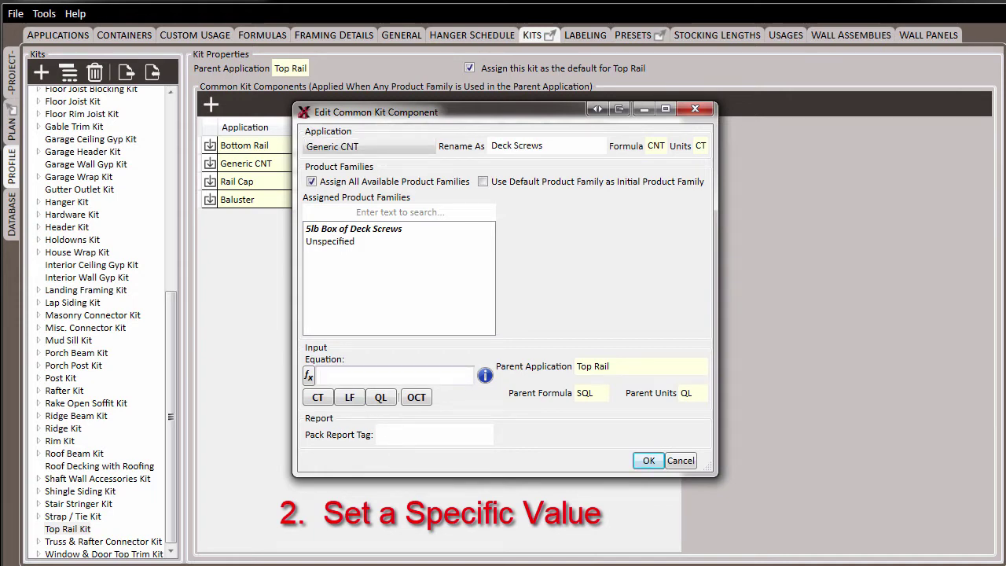
pyautogui.write('2')
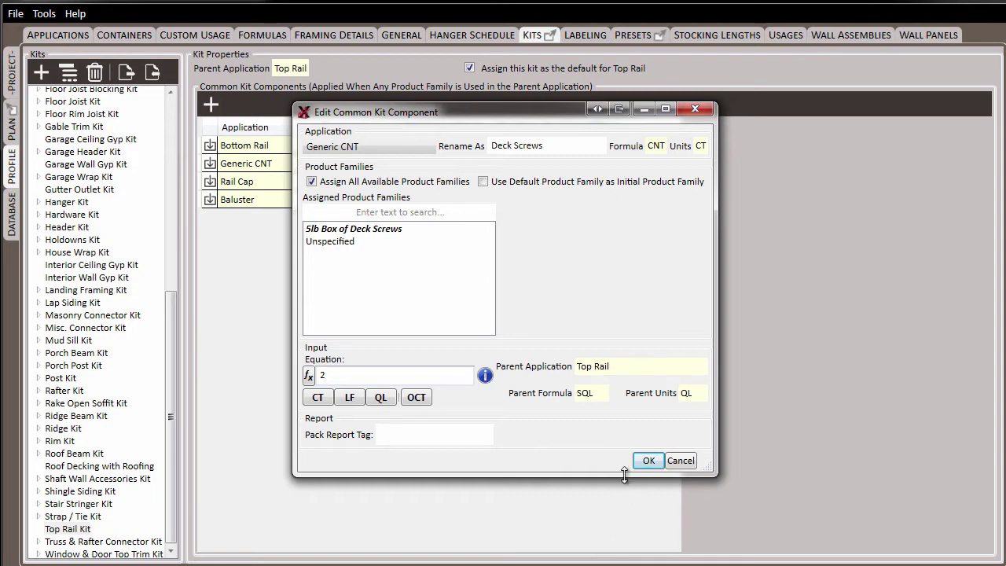
pyautogui.click(647, 462)
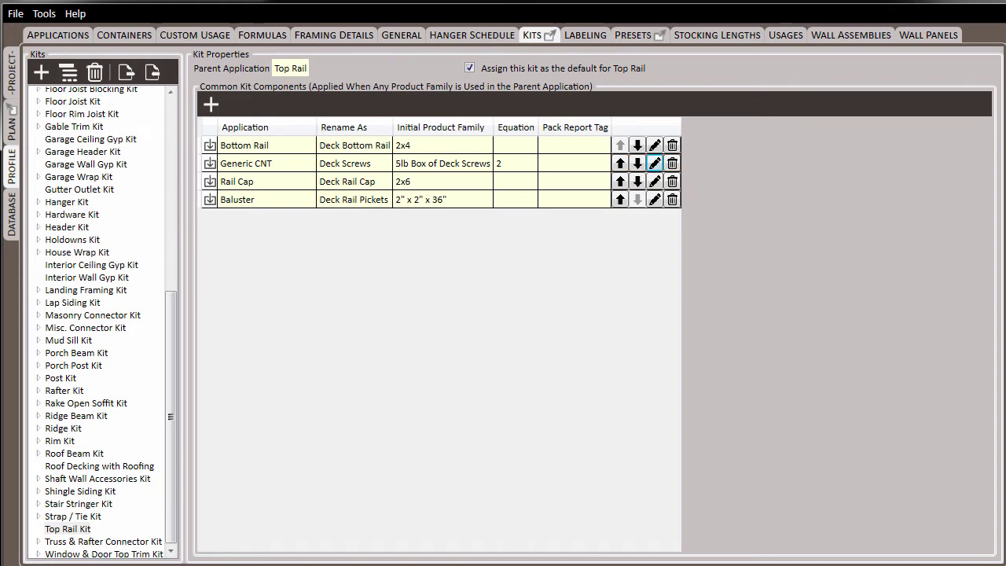
# Set the equation of the Deck Rail Cap component to the parent's LF value
pyautogui.click(655, 182)
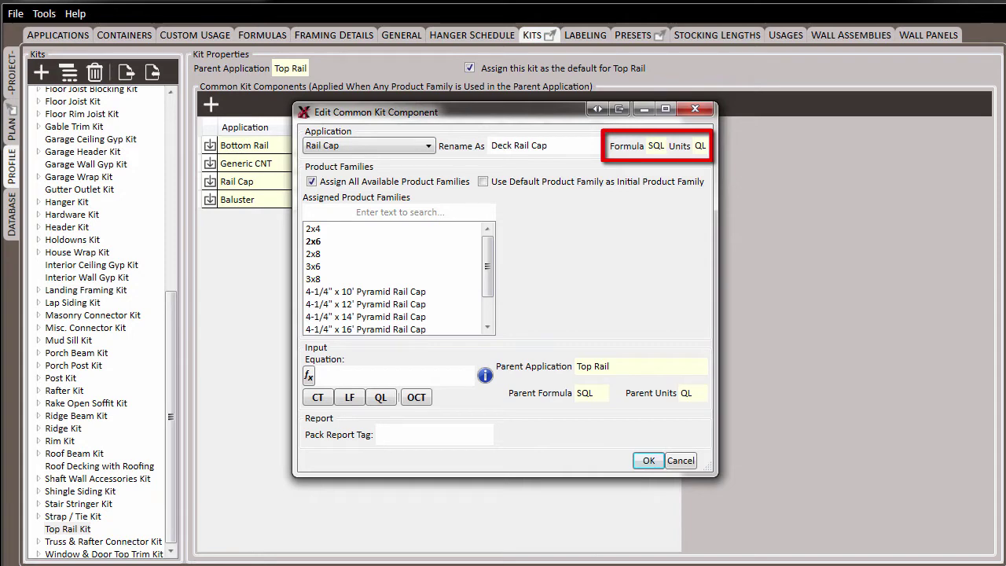
pyautogui.click(381, 398)
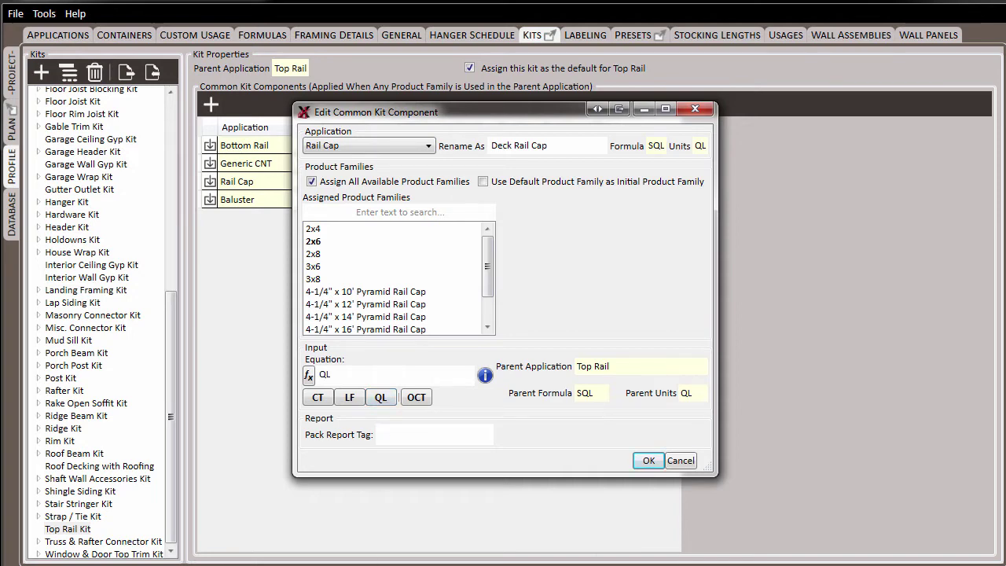
pyautogui.click(350, 378)
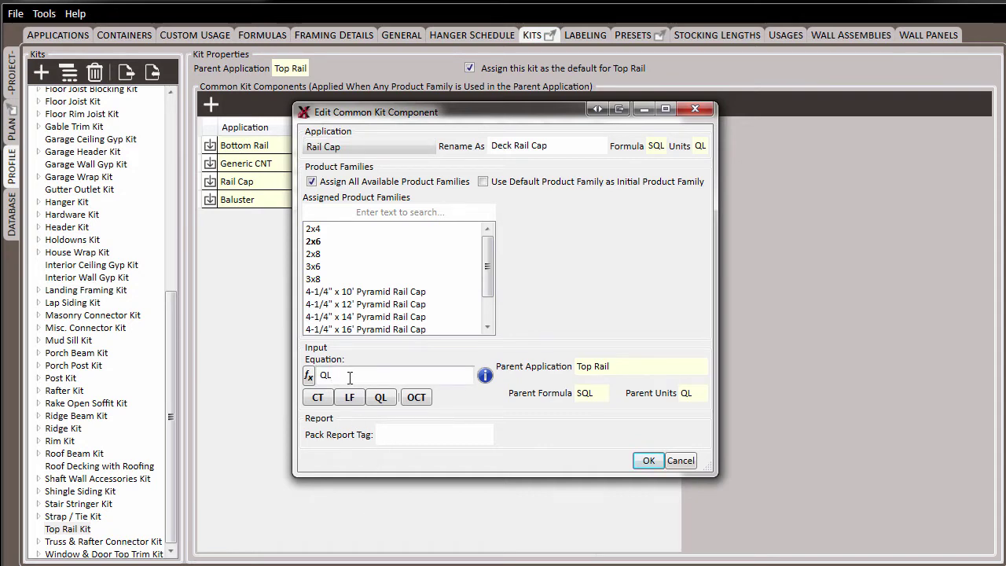
pyautogui.press('BackSpace')
pyautogui.press('BackSpace')
pyautogui.click(350, 396)
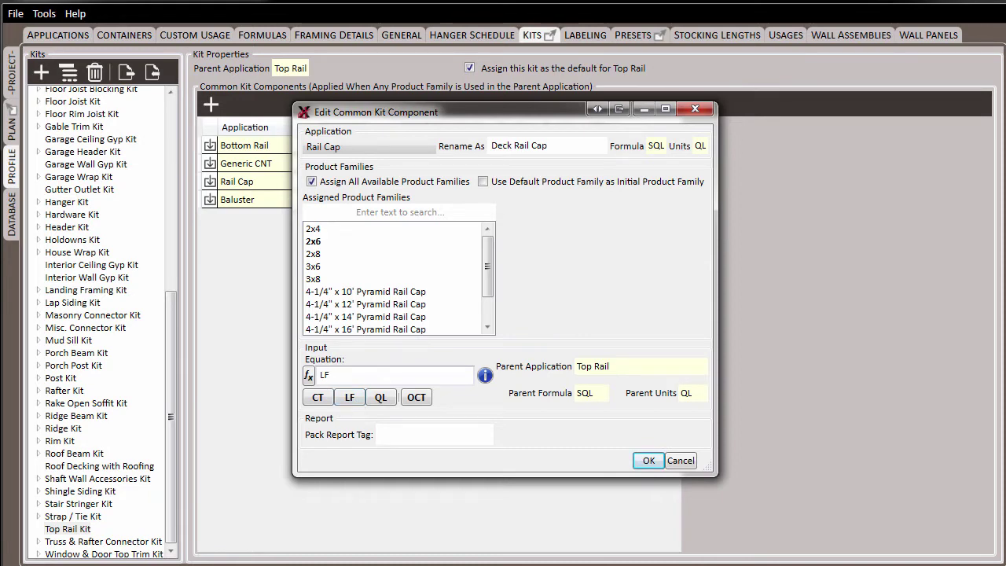
pyautogui.click(649, 461)
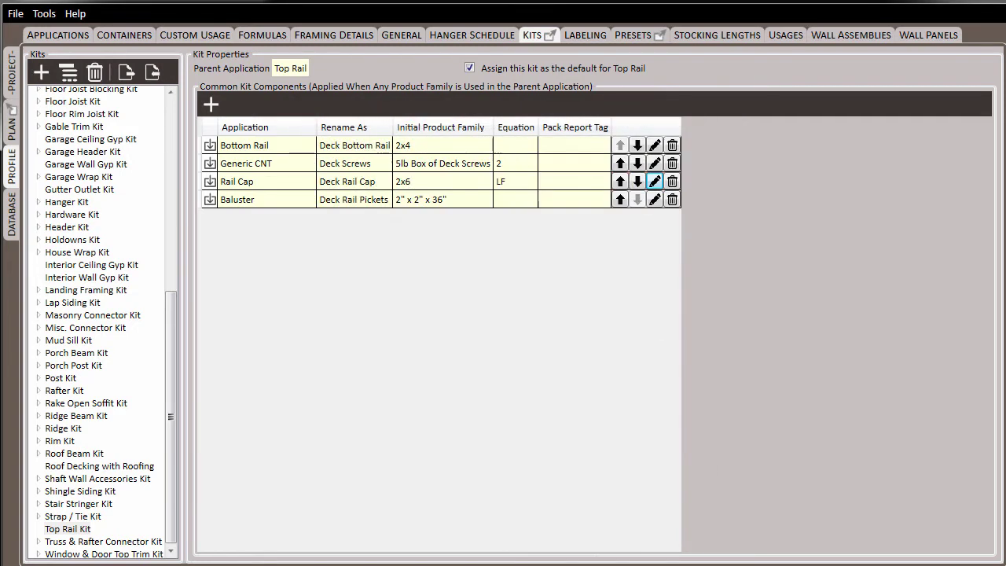
# In the project's House list, under Exterior Deck, assign the 2x4 product to Deck Top Rail with an input of 4/8
pyautogui.click(13, 75)
pyautogui.click(36, 186)
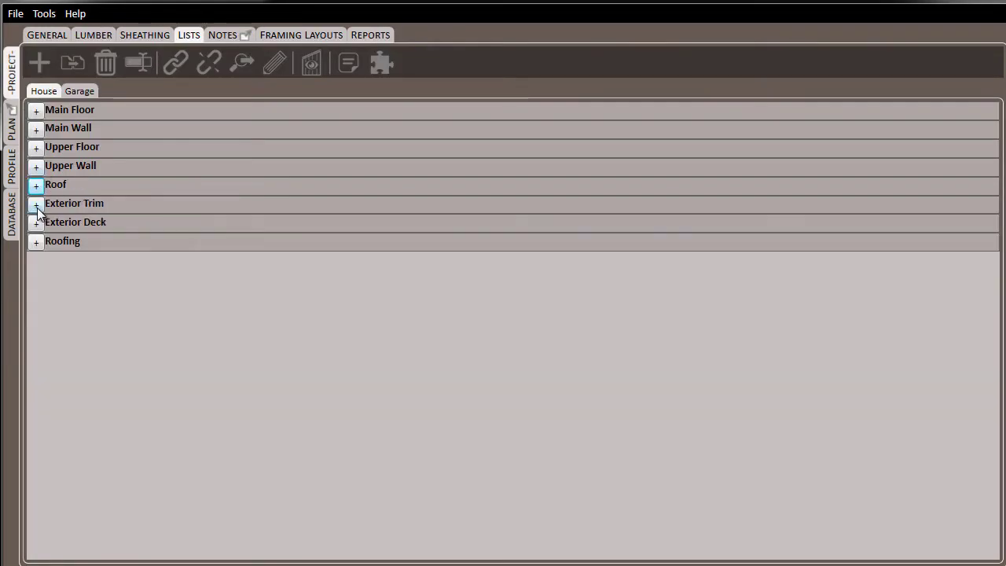
pyautogui.click(36, 222)
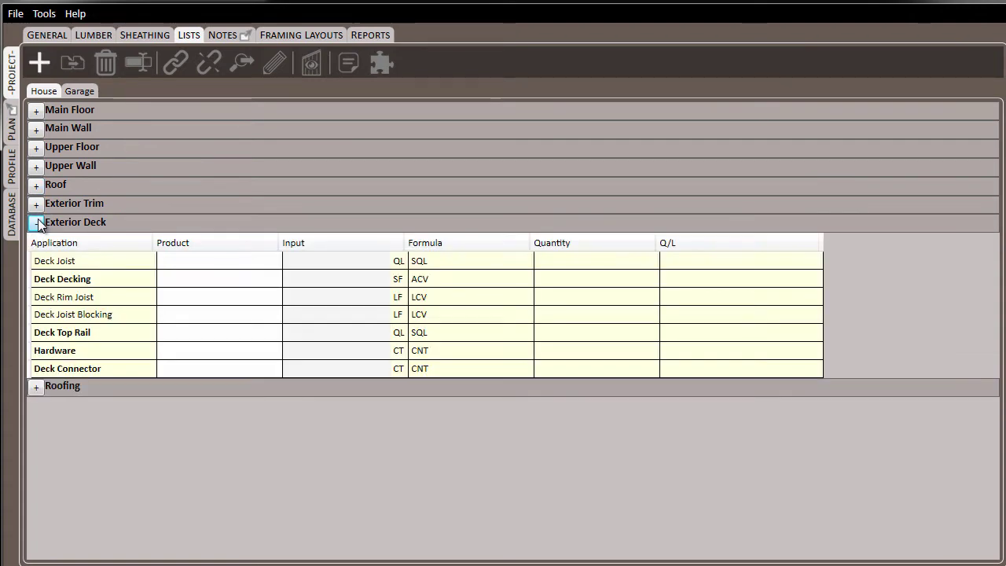
pyautogui.click(186, 336)
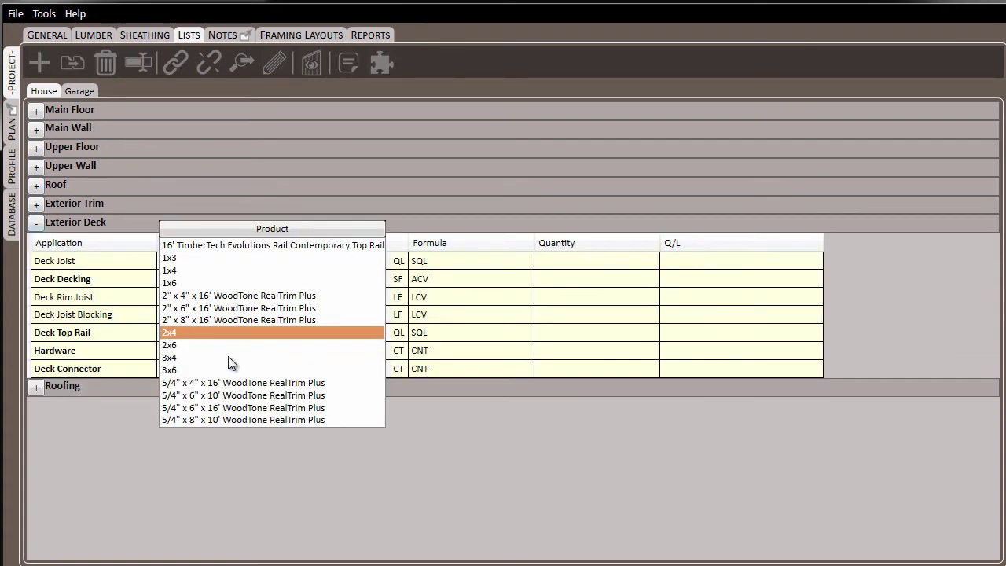
pyautogui.press('Tab')
pyautogui.write('4/')
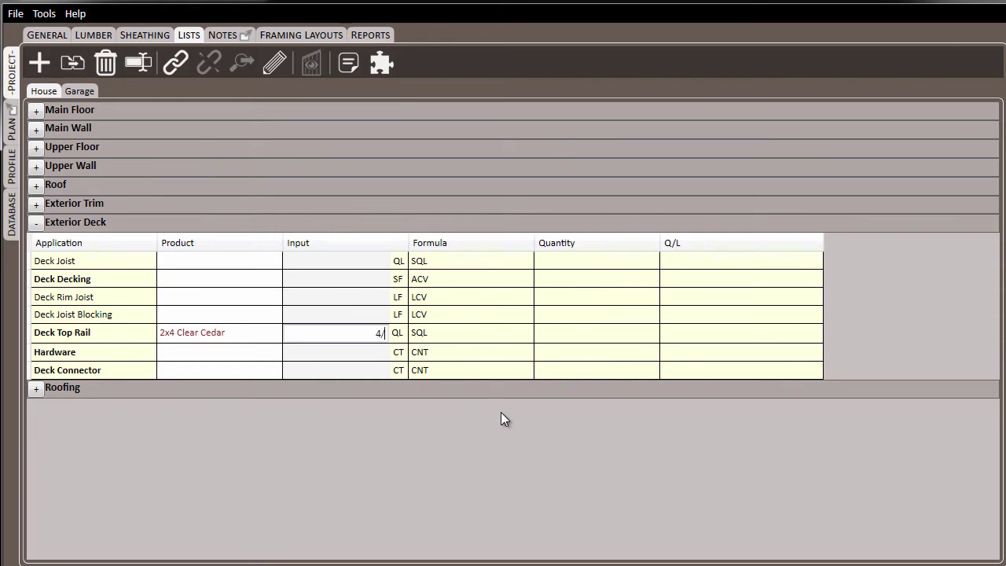
pyautogui.write('8')
pyautogui.press('Return')
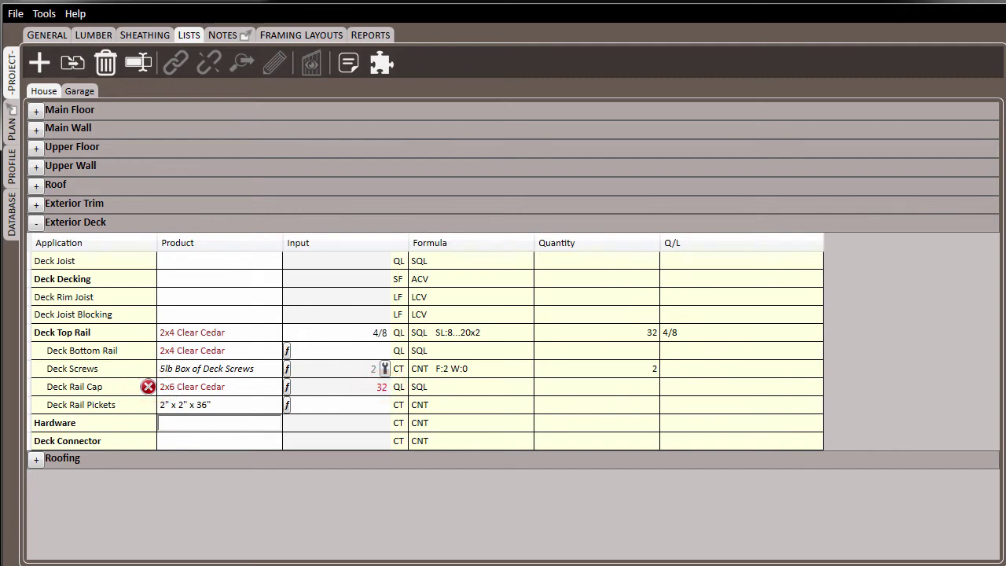
# Clear both the input and the product of Deck Top Rail in the Exterior Deck list
pyautogui.click(358, 332)
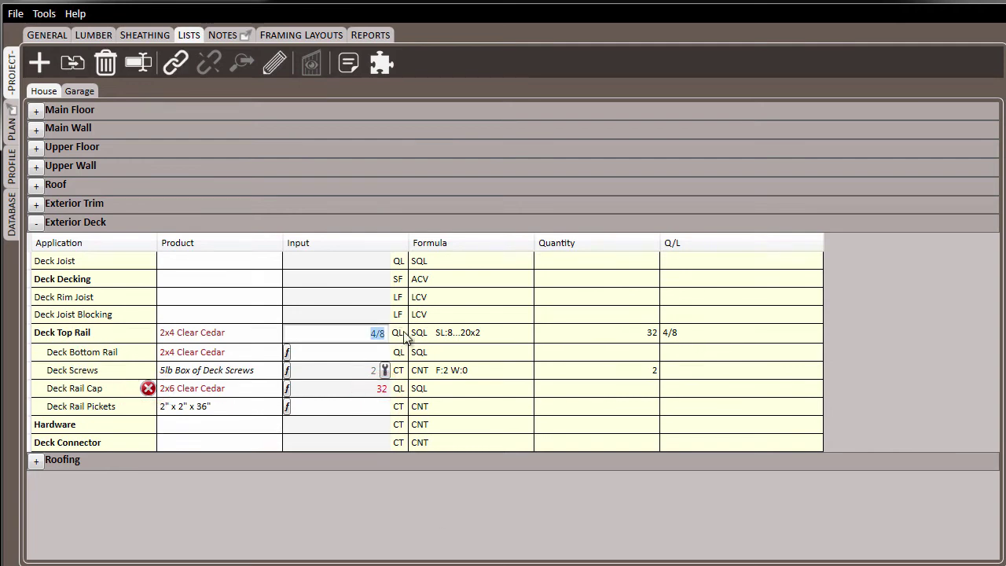
pyautogui.press('BackSpace')
pyautogui.press('Return')
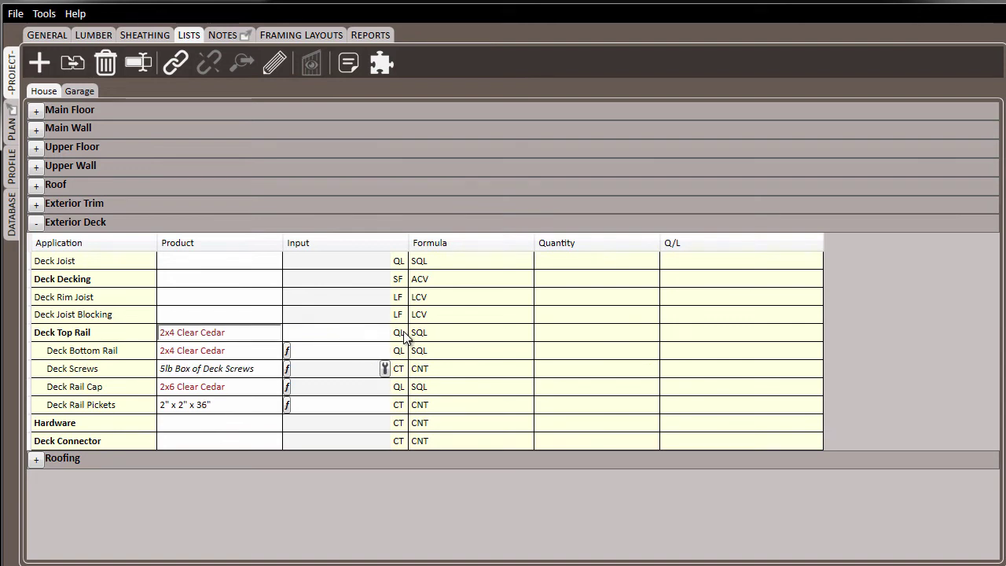
pyautogui.press('space')
pyautogui.press('space')
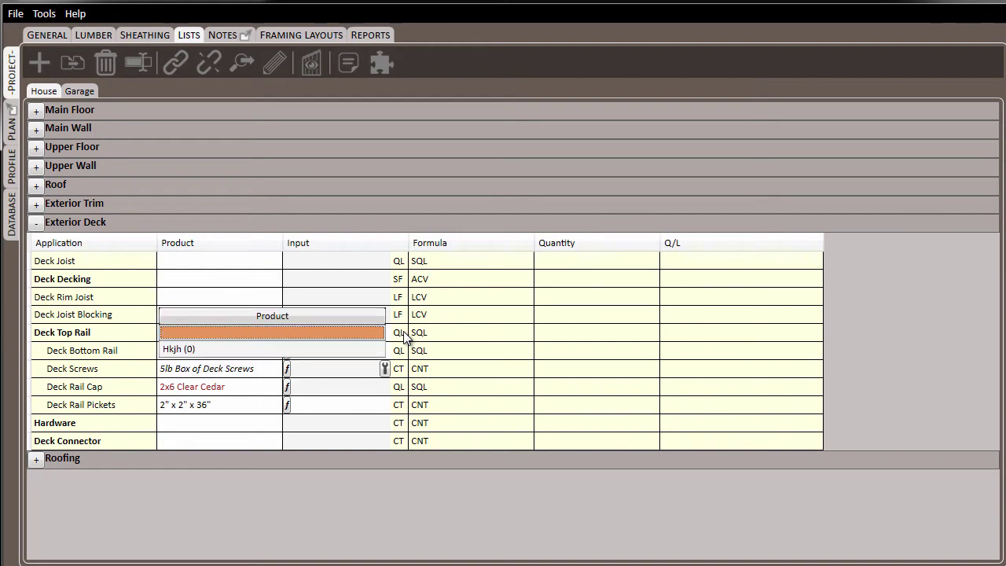
pyautogui.press('Return')
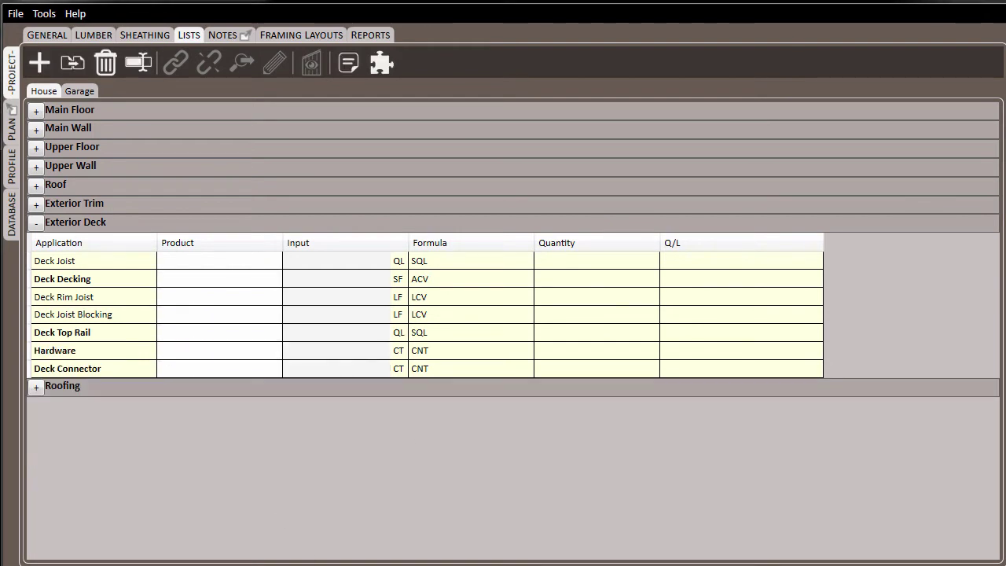
# Back in the profile's Top Rail Kit, change the Deck Rail Cap component's equation to QL
pyautogui.click(14, 162)
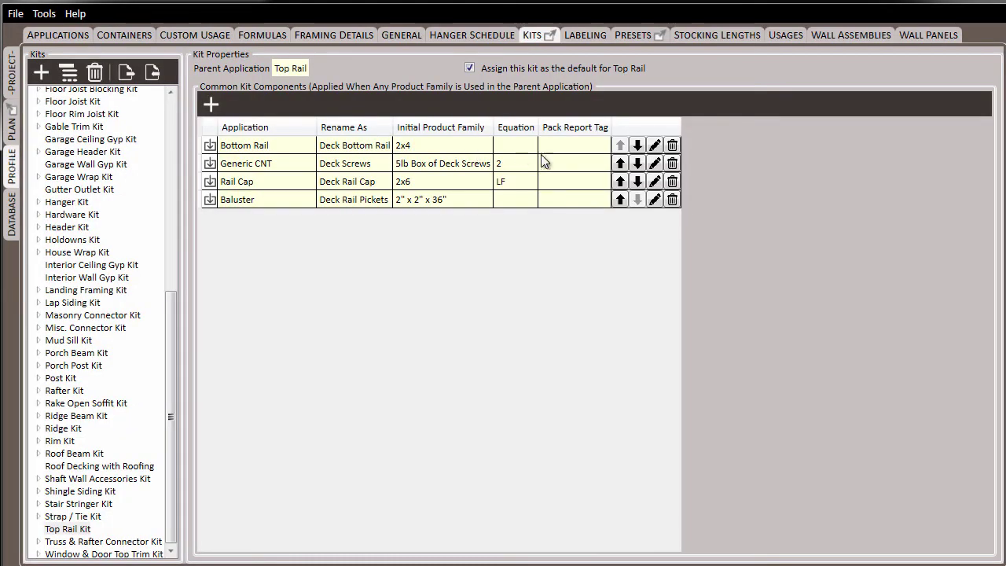
pyautogui.click(655, 182)
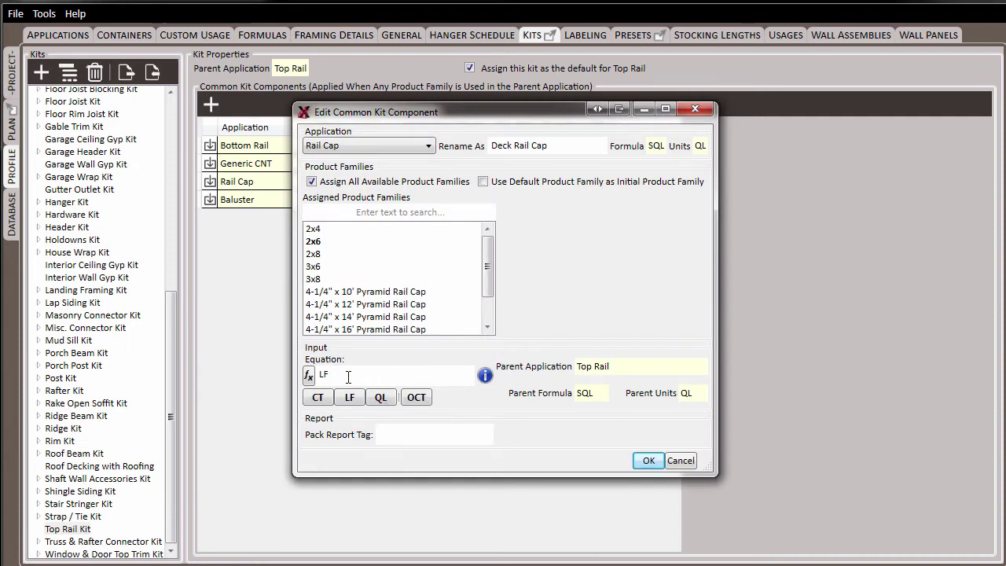
pyautogui.click(308, 377)
pyautogui.press('BackSpace')
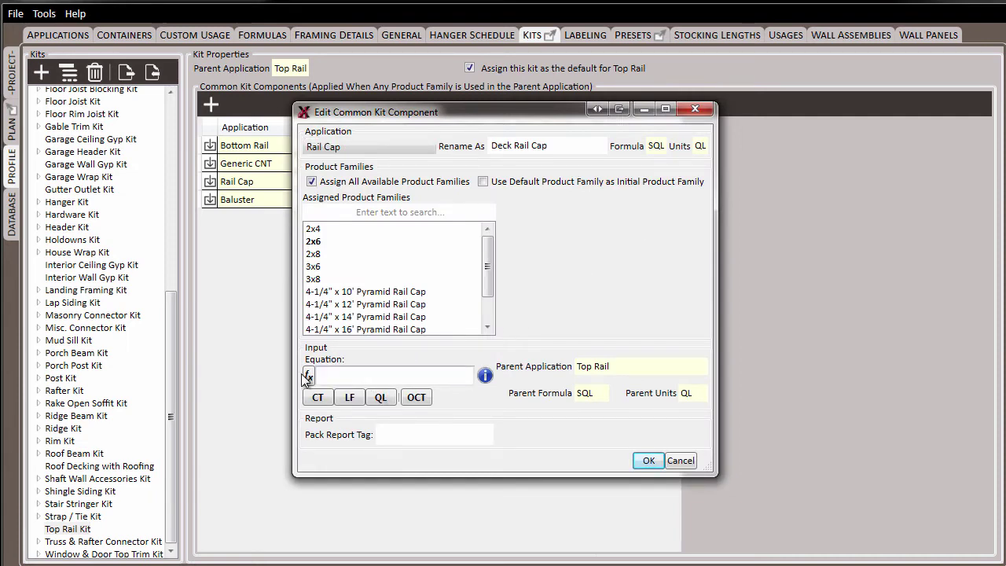
pyautogui.click(381, 397)
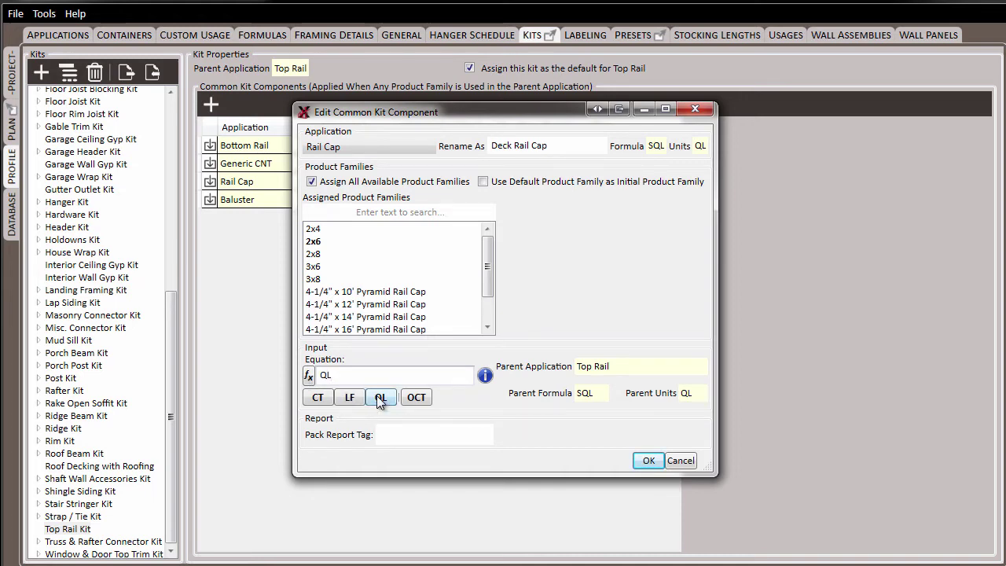
pyautogui.click(649, 460)
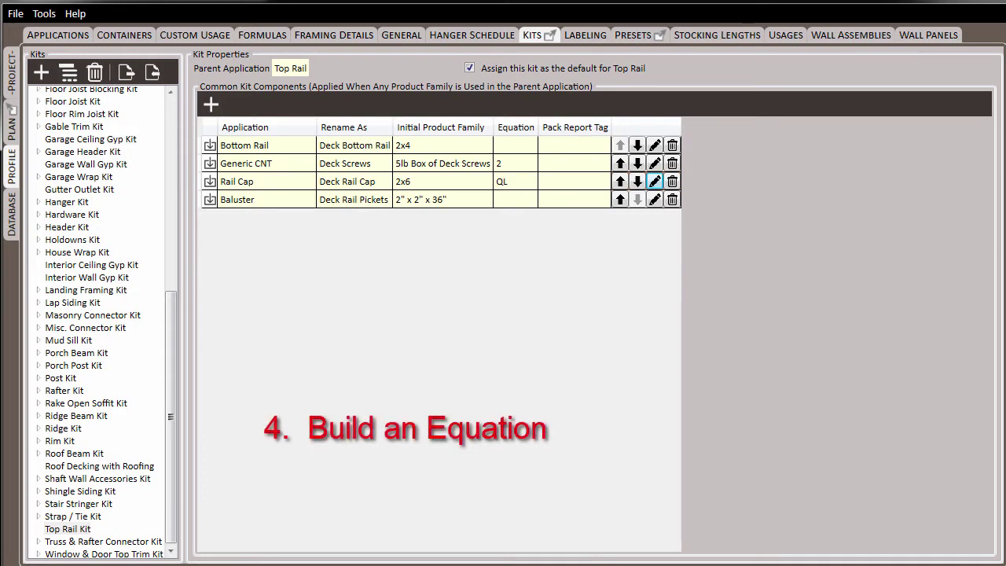
# Build the equation ((LF*3)/45)*CT for the Deck Rail Pickets component and view the list of available functions
pyautogui.click(655, 201)
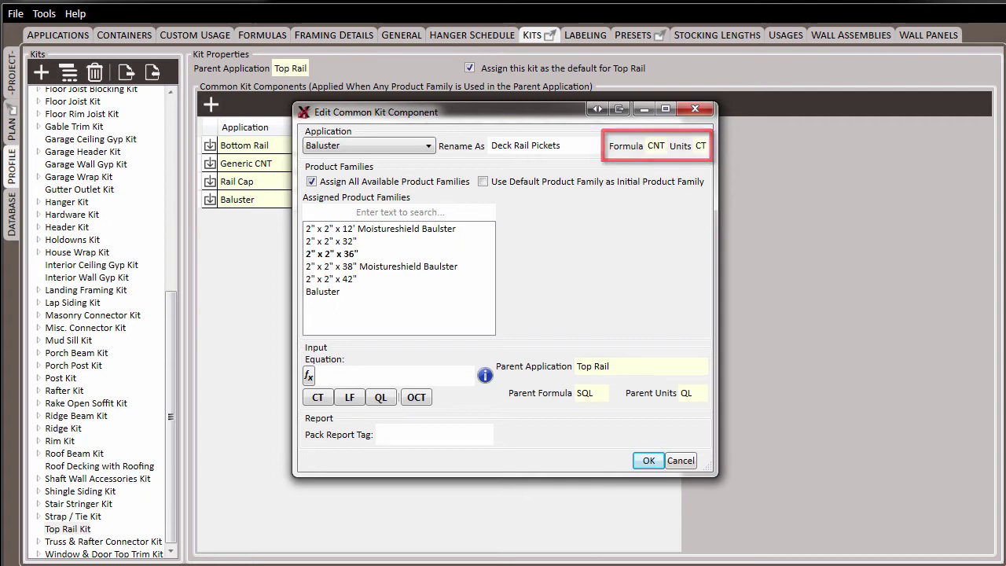
pyautogui.click(348, 398)
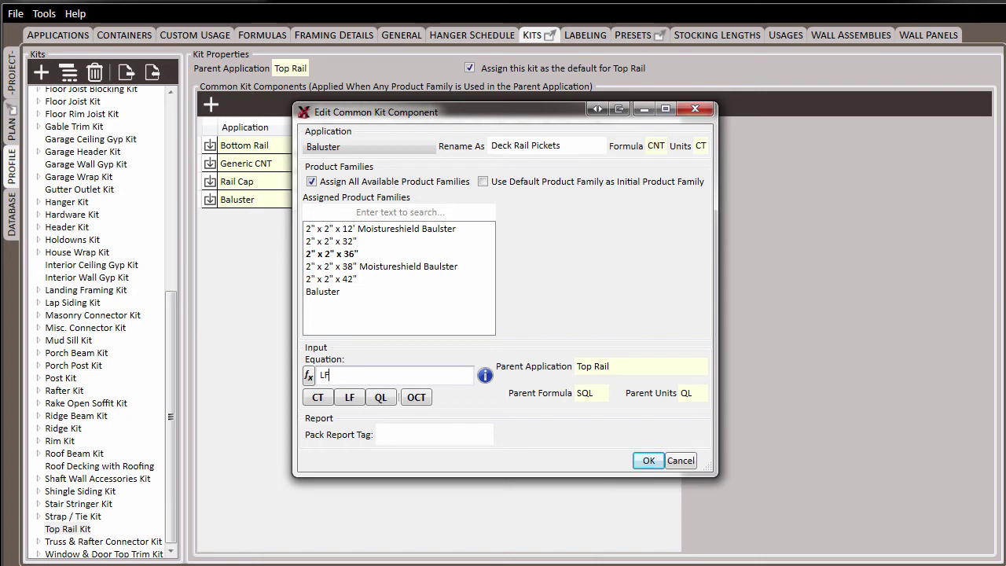
pyautogui.write('*3')
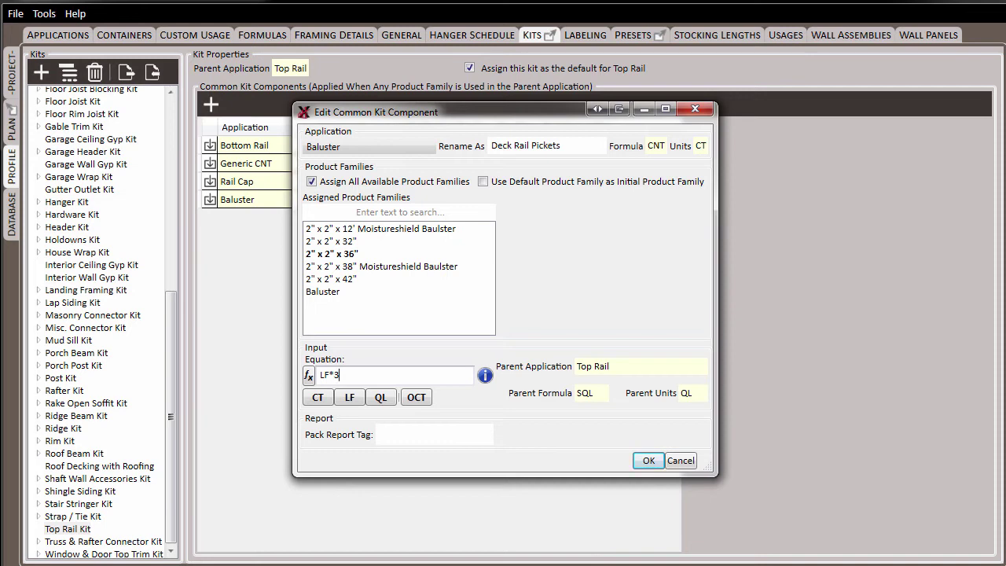
pyautogui.write(')')
pyautogui.click(321, 375)
pyautogui.write('(LF*3)/')
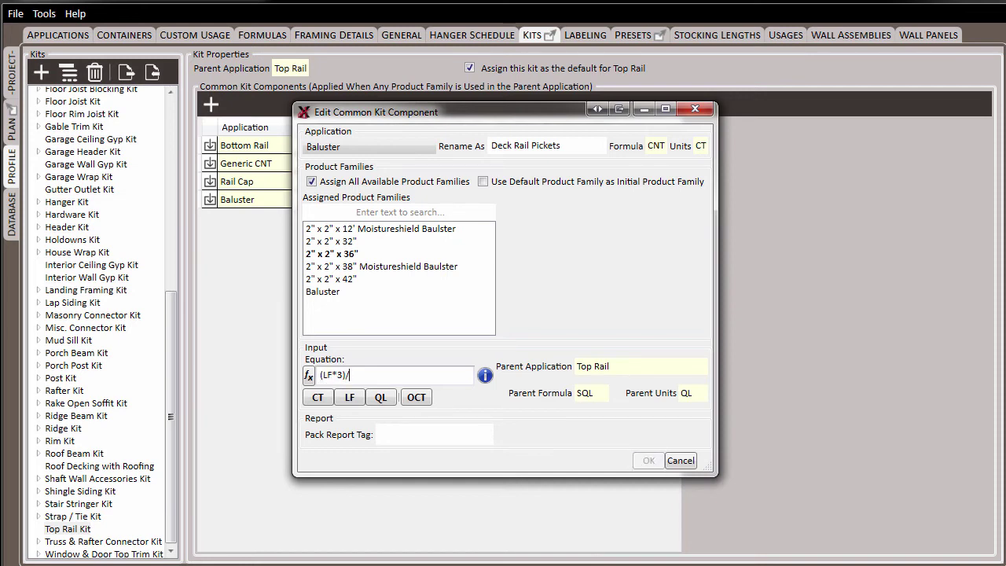
pyautogui.write('45)')
pyautogui.click(321, 375)
pyautogui.write('(LF')
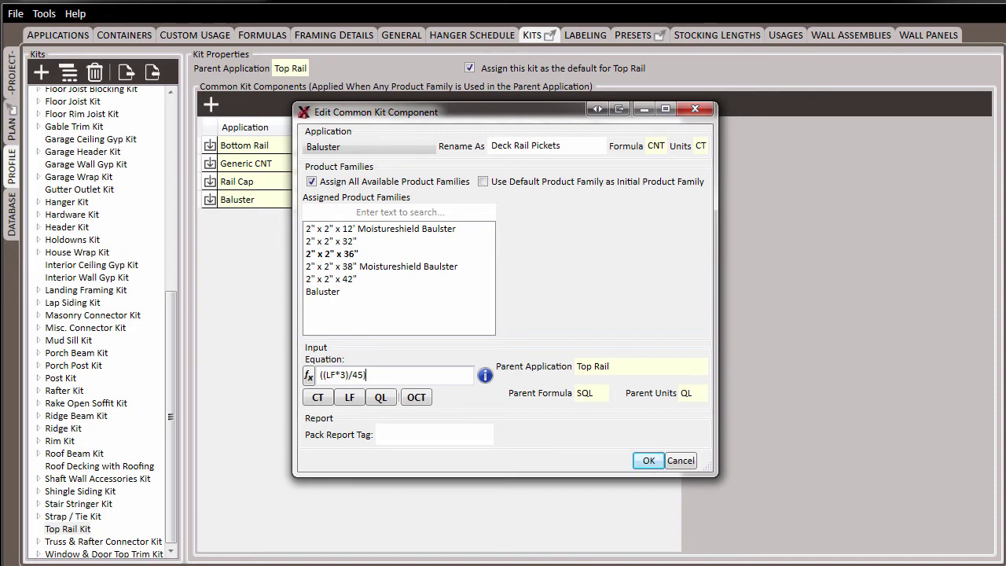
pyautogui.write('*')
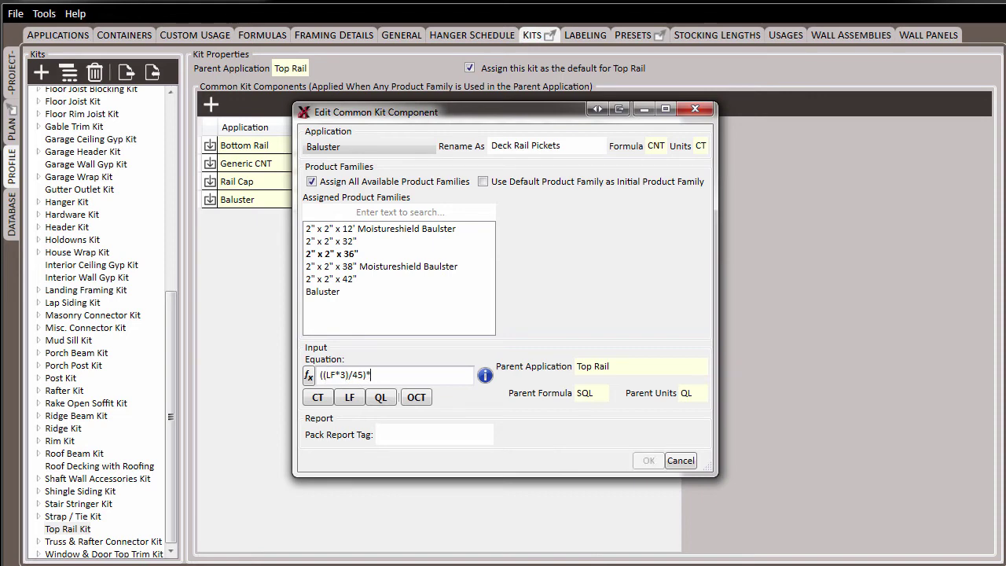
pyautogui.click(319, 397)
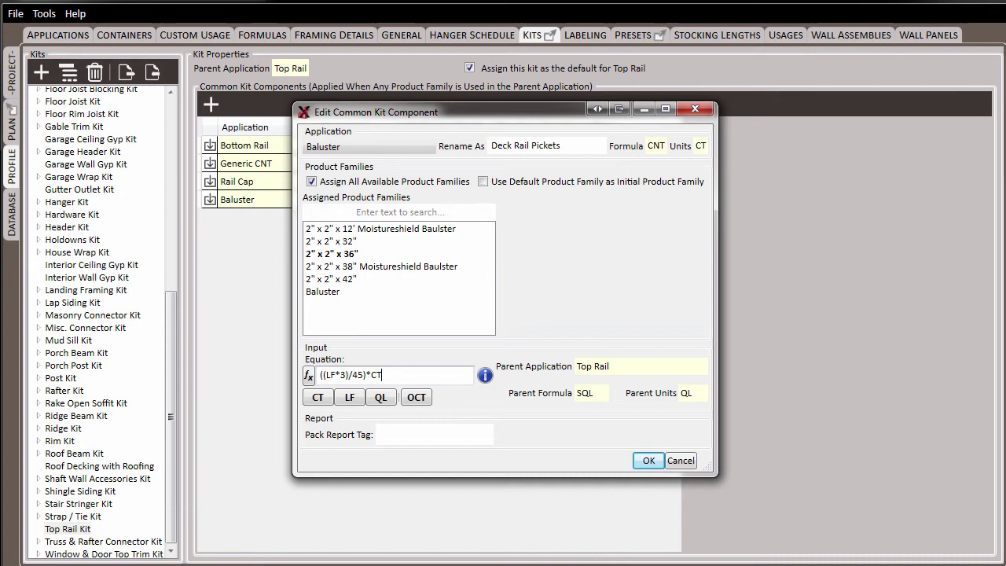
pyautogui.click(309, 376)
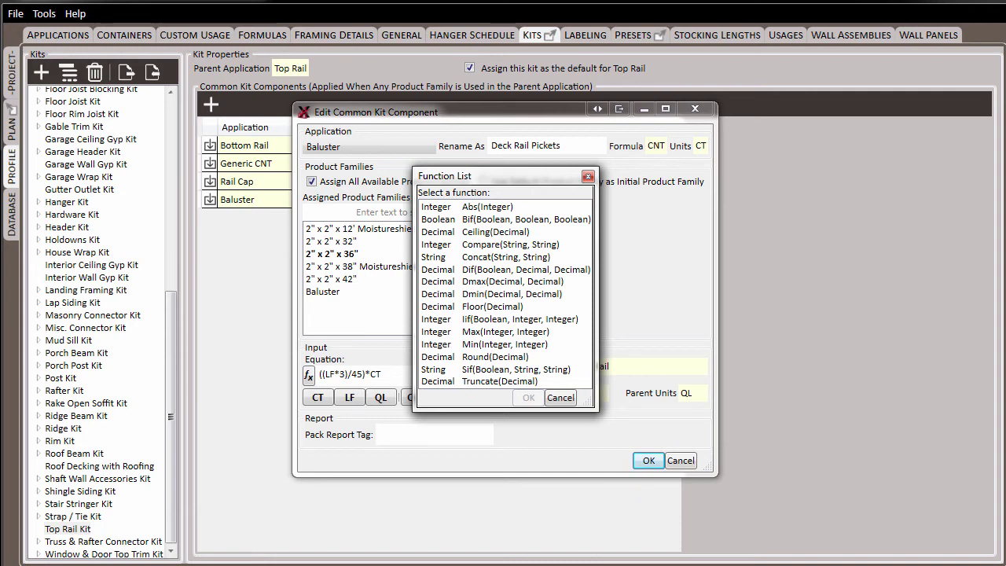
pyautogui.click(561, 400)
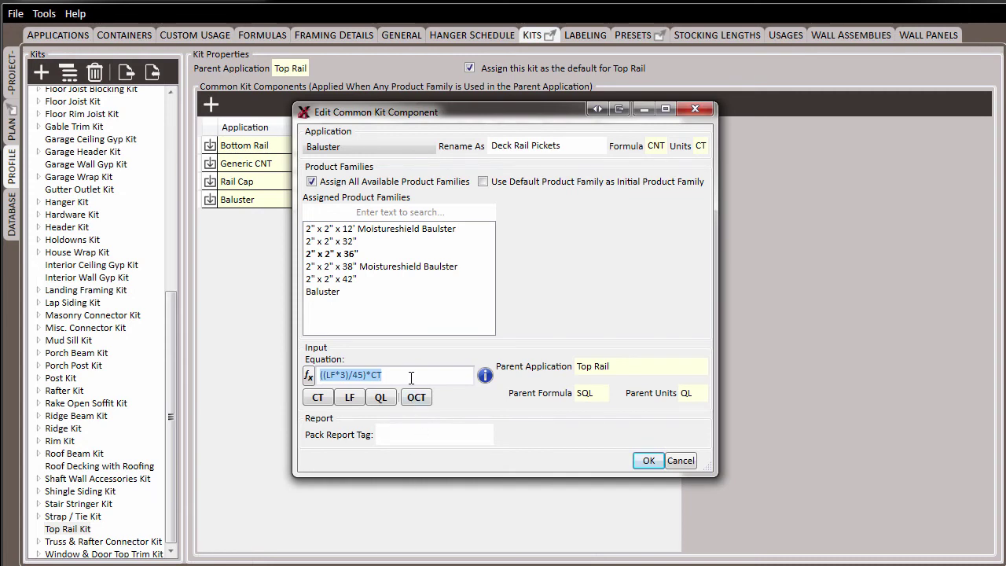
# Replace the Deck Rail Pickets component's equation with LF*3 and save the component
pyautogui.moveTo(410, 376); pyautogui.dragTo(297, 395)
pyautogui.press('BackSpace')
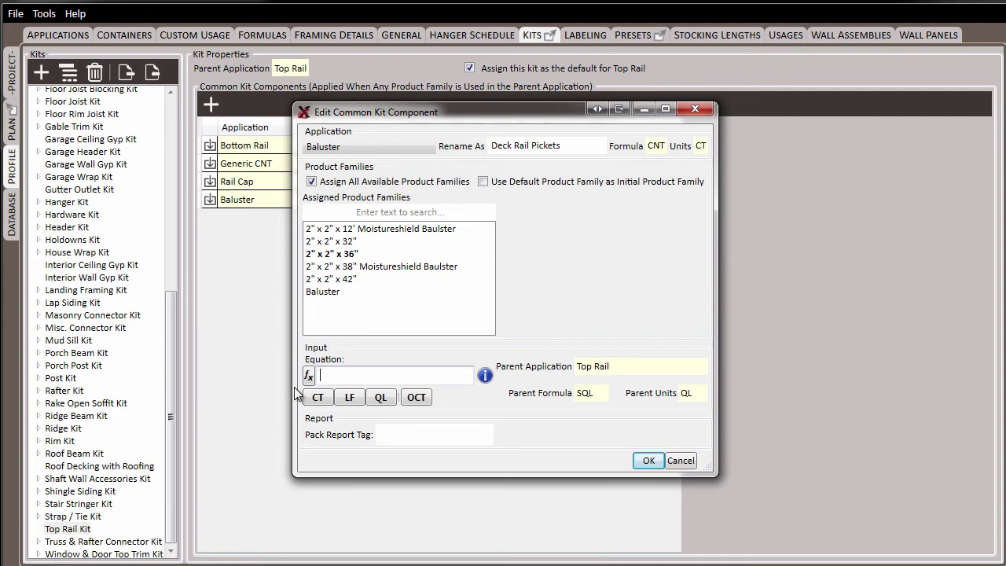
pyautogui.write('LF*3')
pyautogui.click(648, 461)
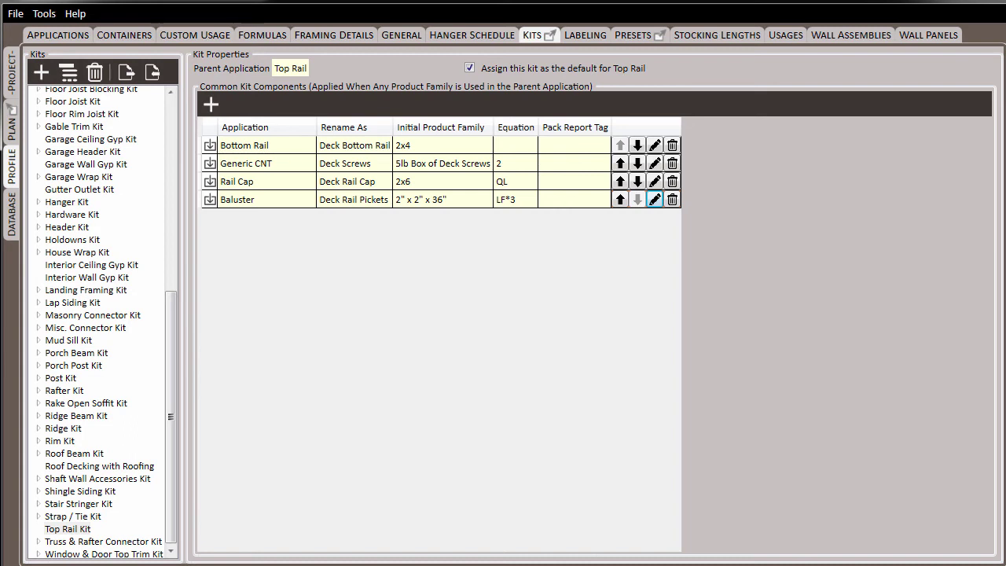
# In the project's Exterior Deck list, assign the 2x4 product to Deck Top Rail and enter 4/8 as its input
pyautogui.click(11, 77)
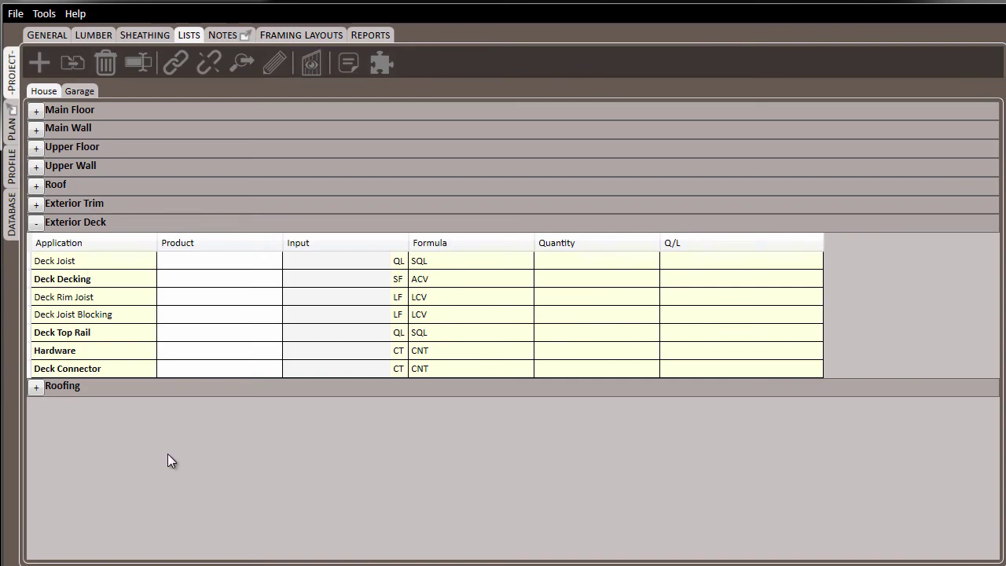
pyautogui.click(177, 340)
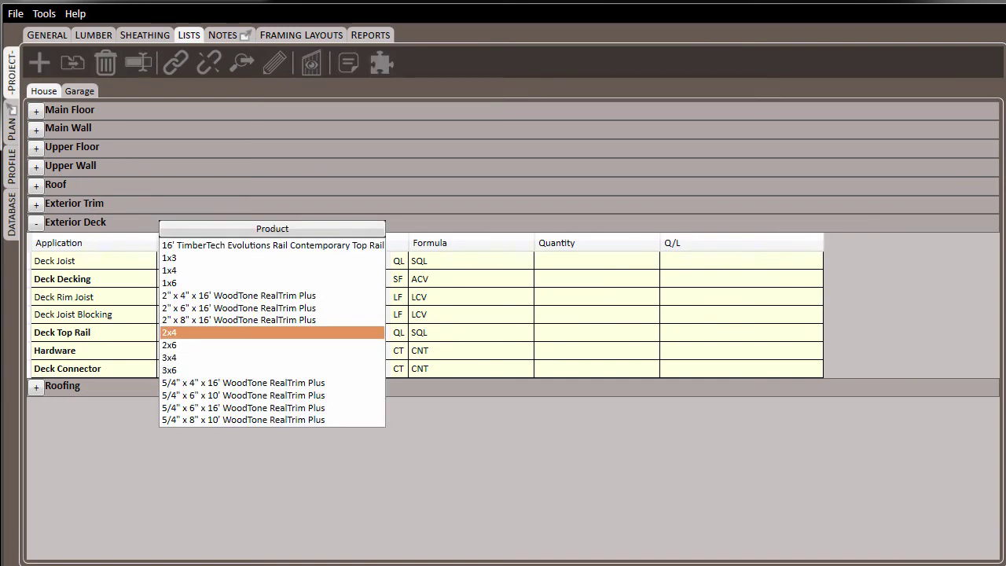
pyautogui.press('Return')
pyautogui.write('4/')
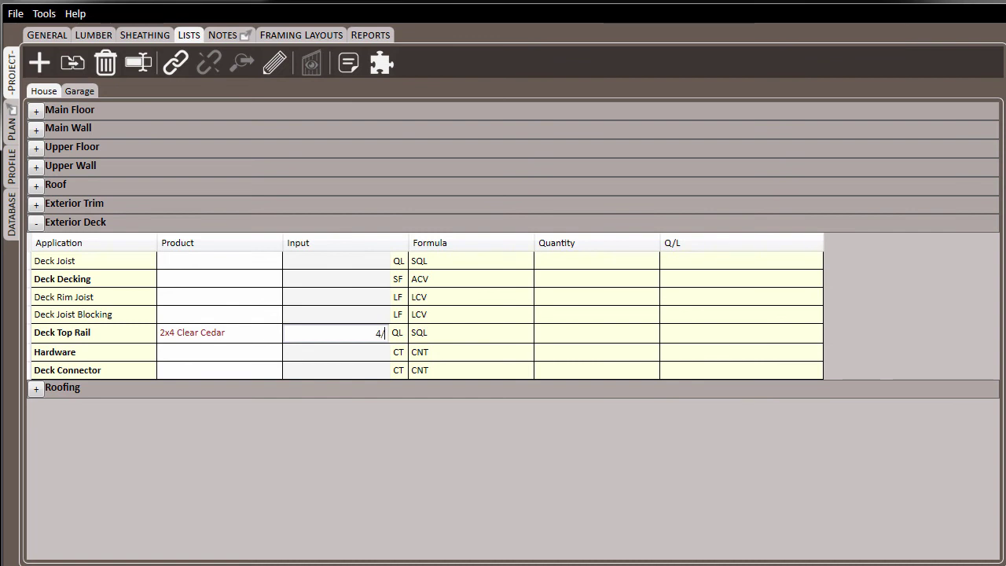
pyautogui.write('8')
pyautogui.press('Return')
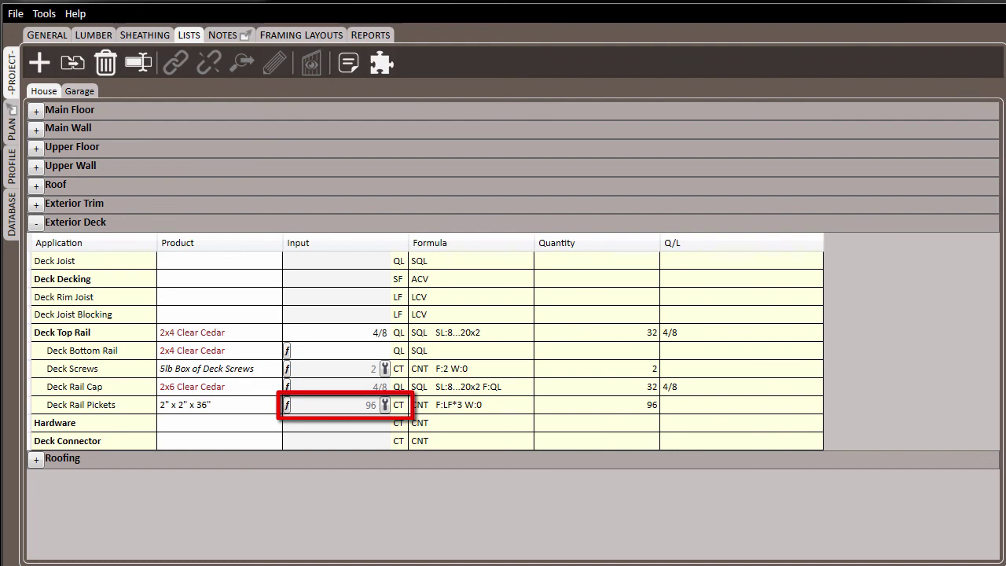
# View the equation editor for Deck Bottom Rail's input and close it without entering an equation
pyautogui.click(287, 351)
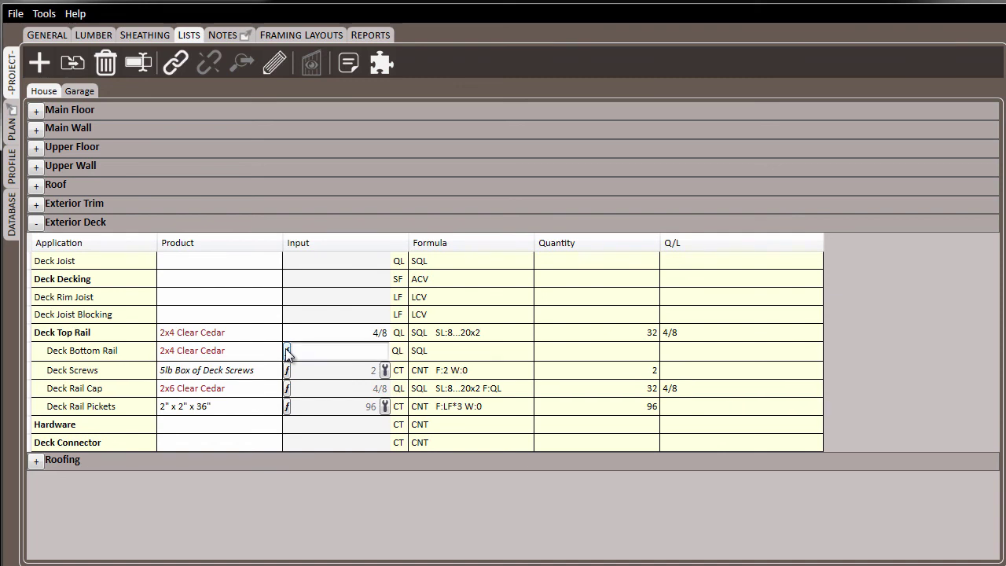
pyautogui.click(287, 353)
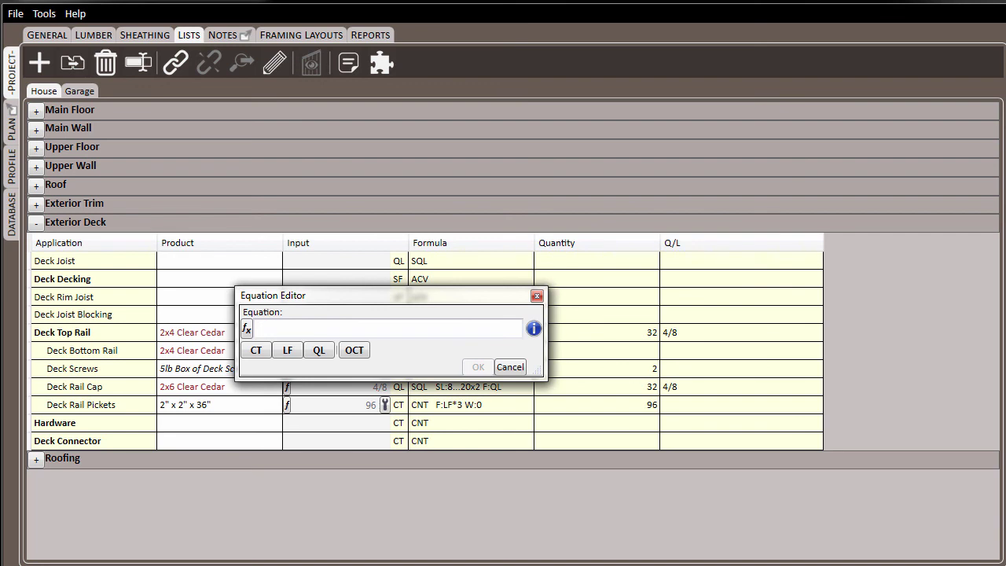
pyautogui.click(510, 367)
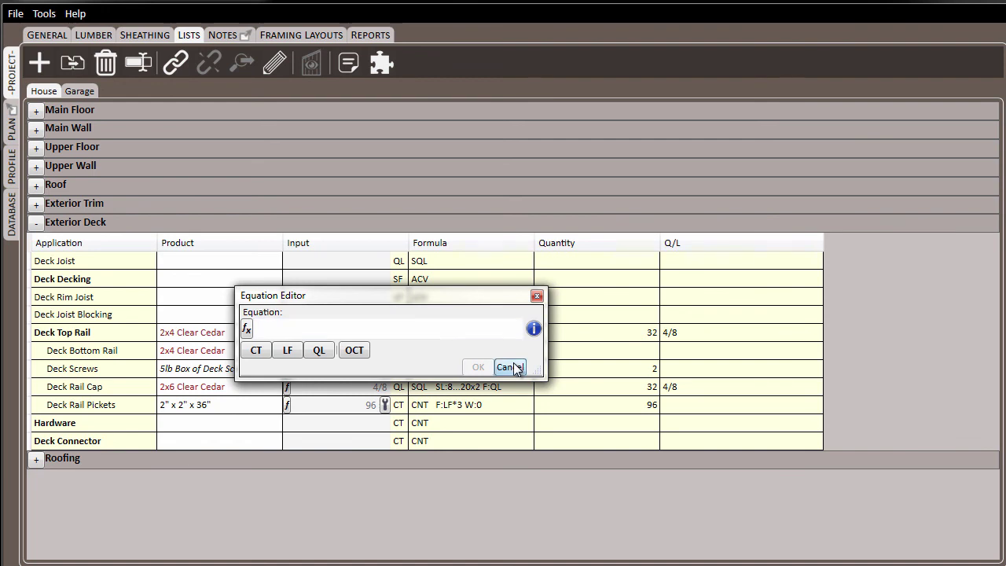